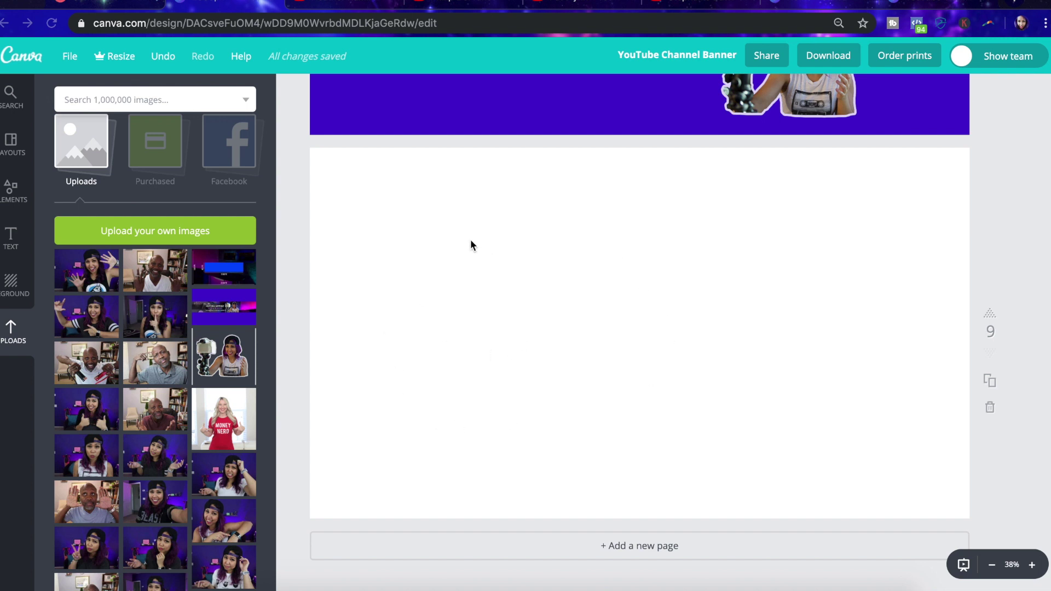
Step: Confirm the 2560 × 1440 size, delete the stray image and stretch the size-guide image over page 2
click(70, 60)
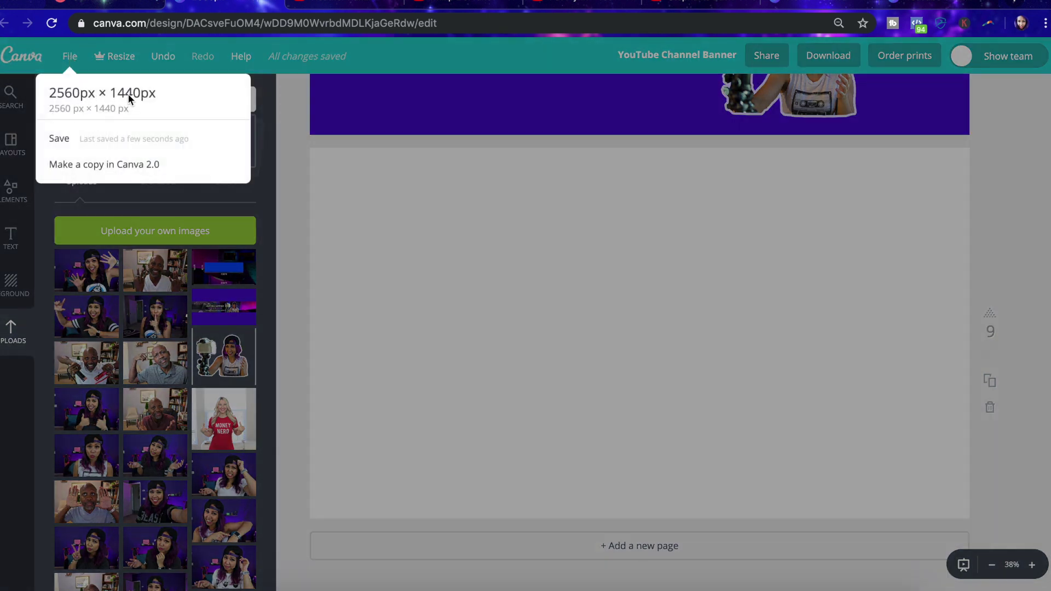
click(528, 301)
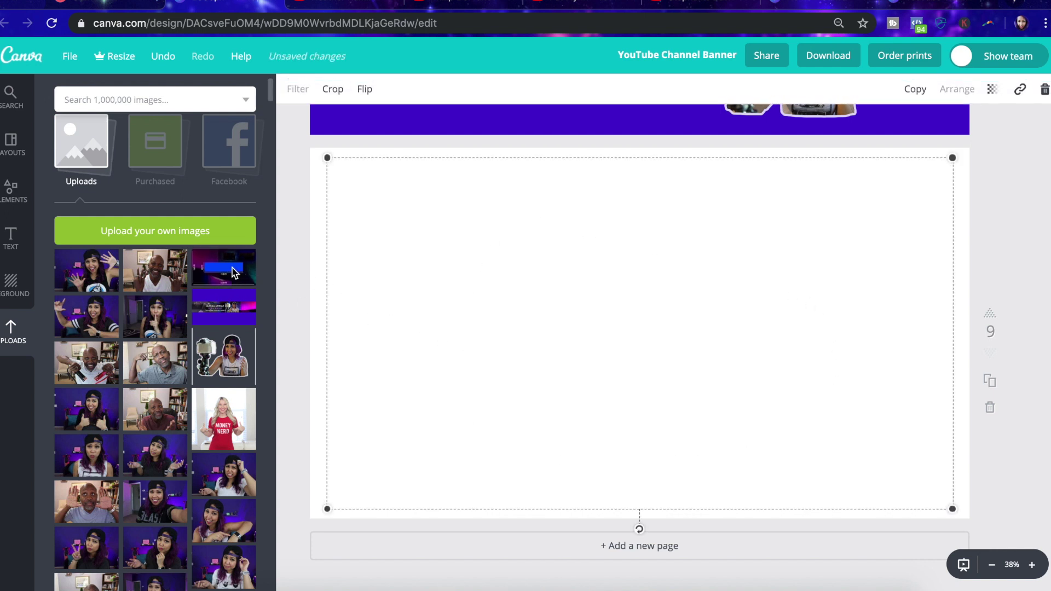
key(Delete)
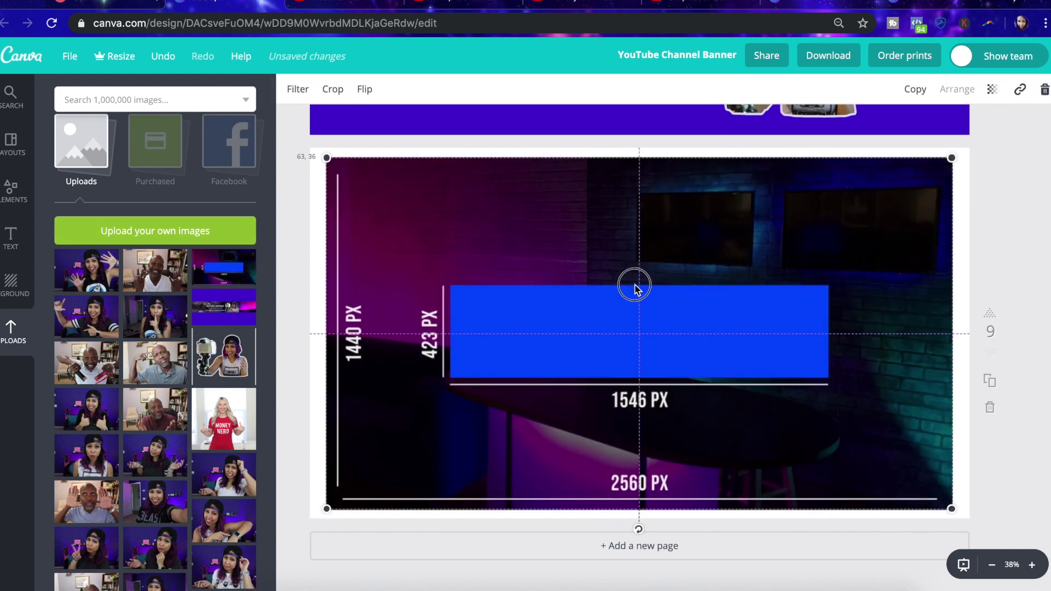
drag(635, 288, 629, 281)
drag(941, 501, 969, 516)
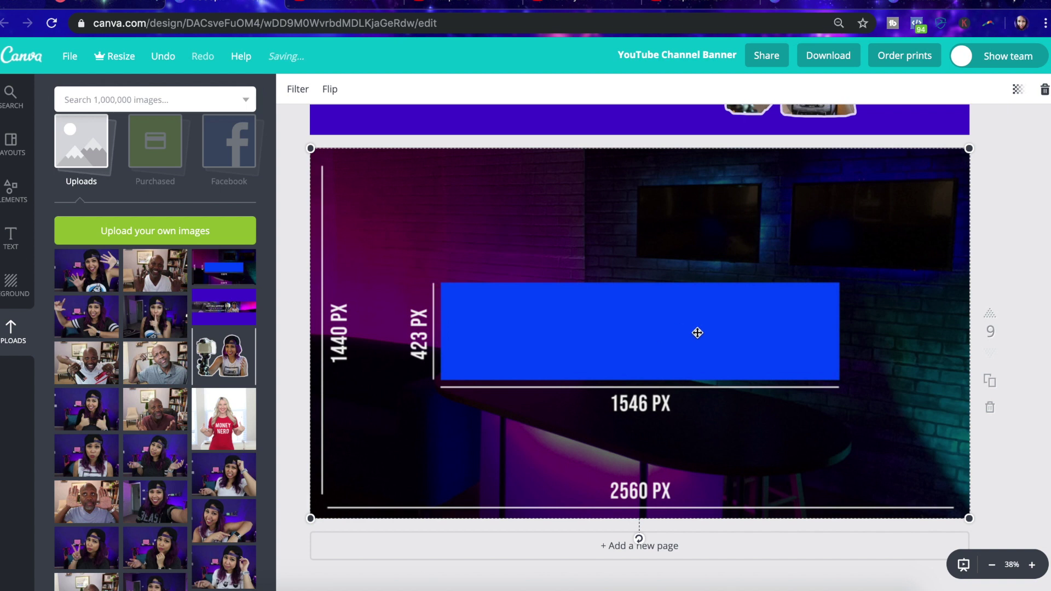
scroll(668, 387, up, 2)
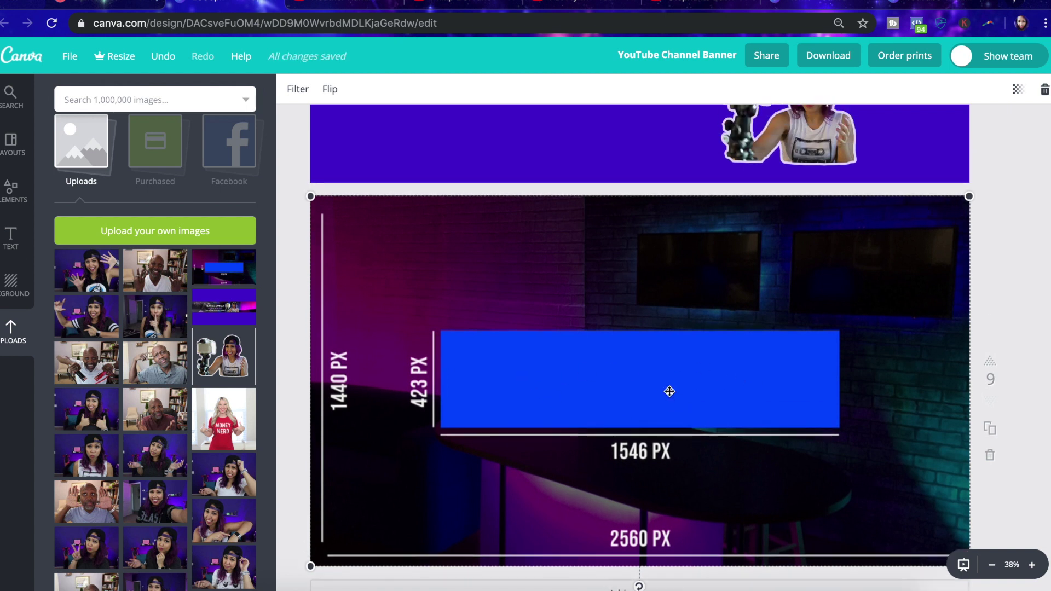
Step: Place the person-with-camera cutout at the right end of the blue 1546 × 423 strip
drag(807, 143, 801, 405)
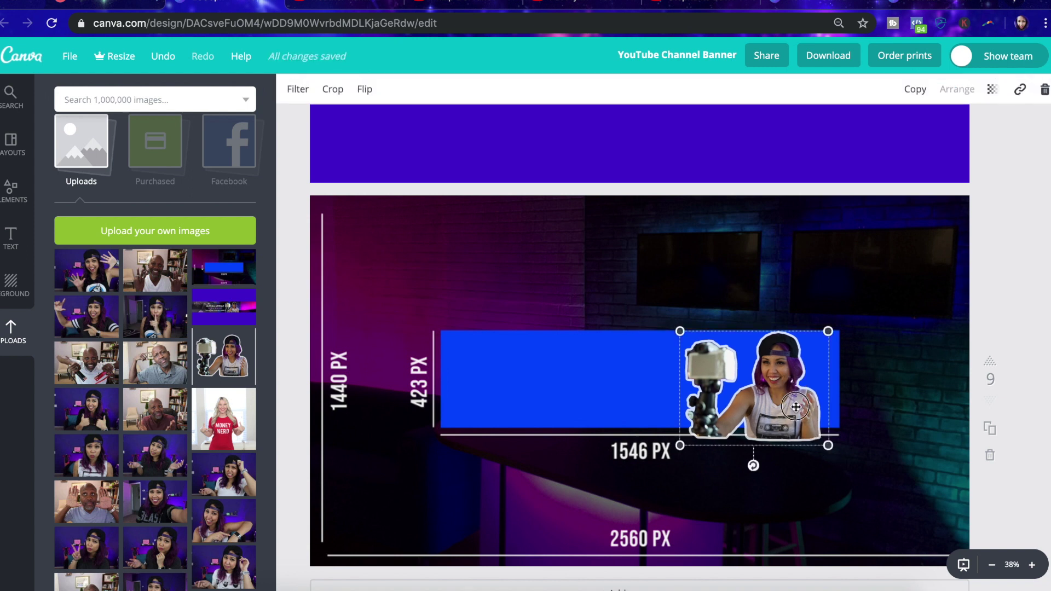
drag(798, 409, 805, 413)
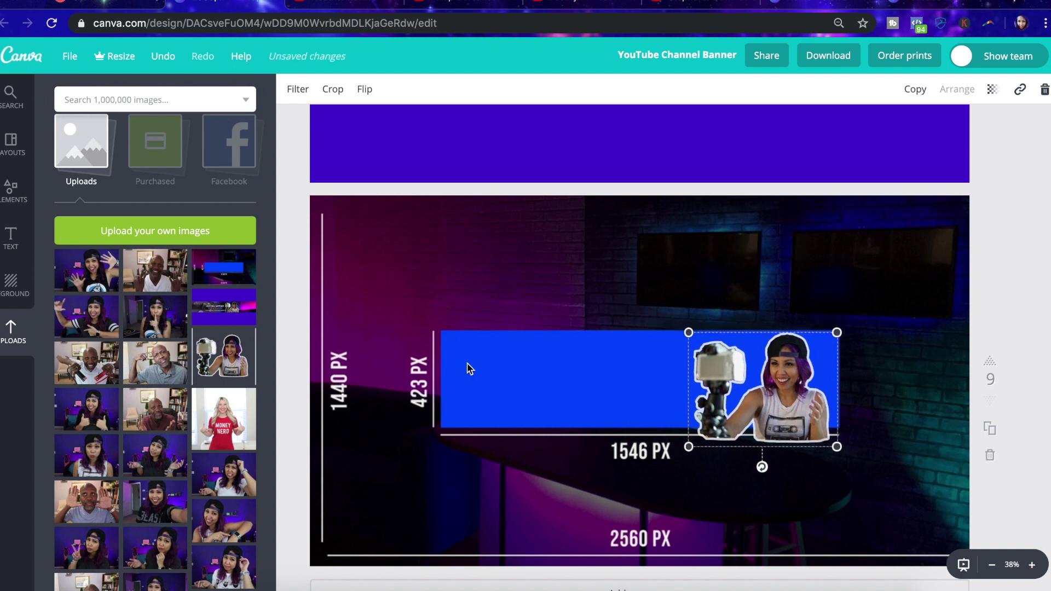
click(11, 238)
Step: Add a heading reading 'YOUTUBE & ONLINE BRANDING' at font size 28
click(643, 347)
drag(155, 169, 614, 405)
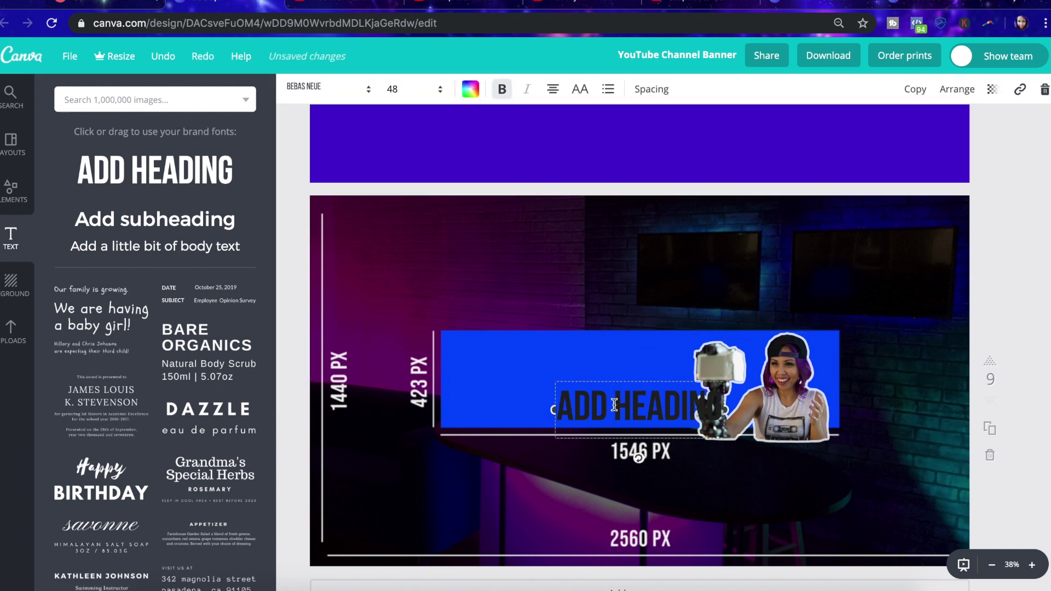
double_click(614, 405)
key(BackSpace)
text(YOUTUBE )
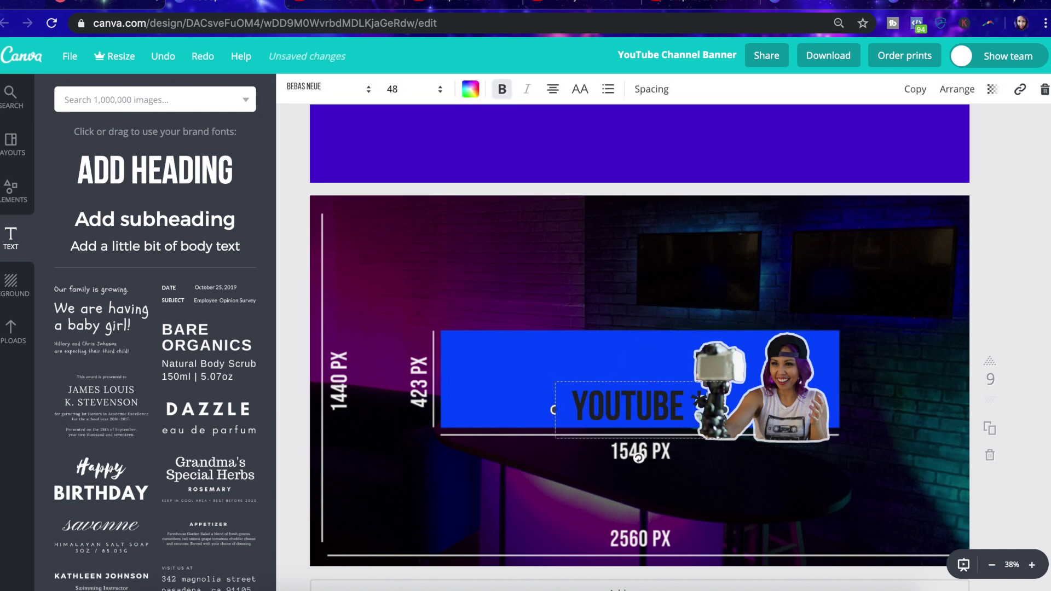
text(& ONLIN)
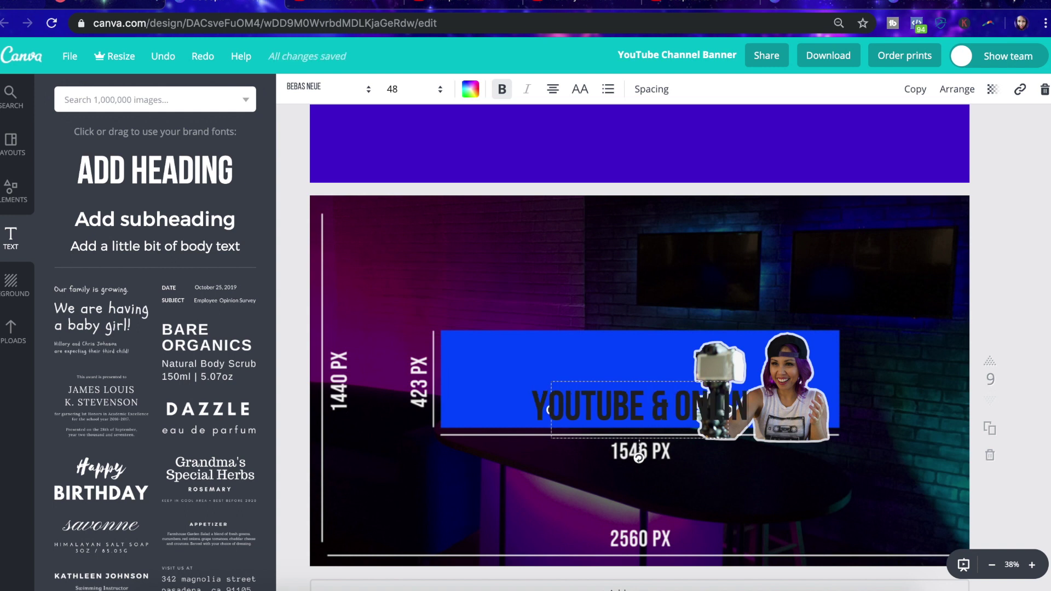
text(E BRANDING)
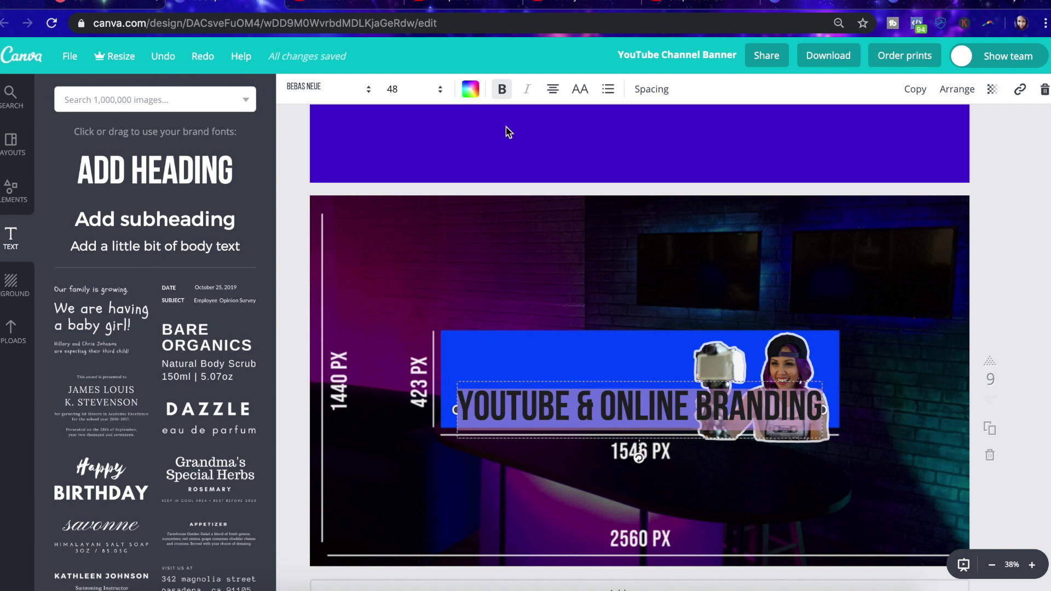
click(431, 89)
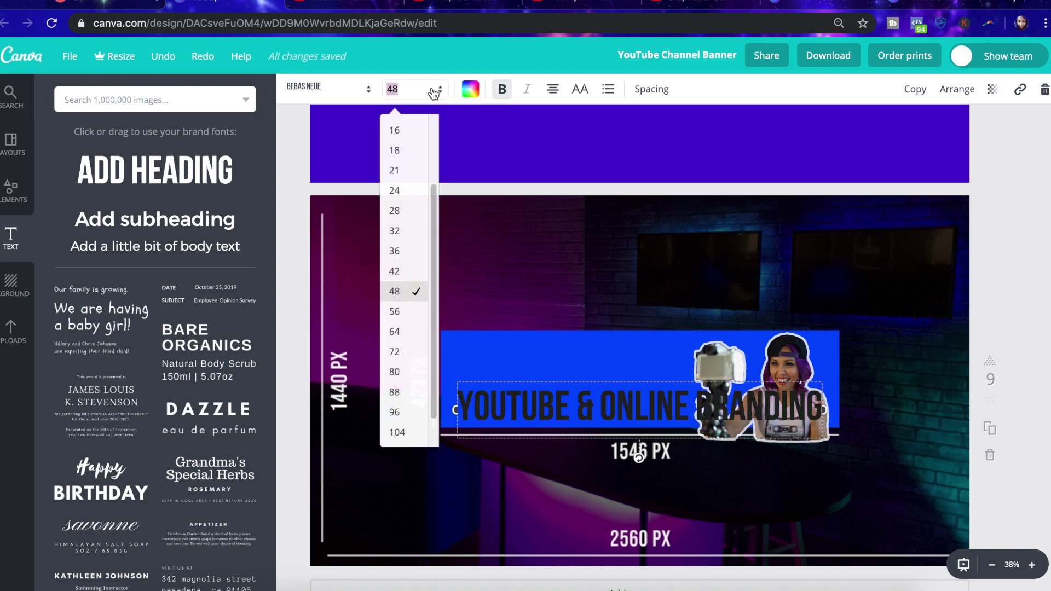
click(406, 212)
Step: Move the heading to the strip's top-left, make it white, and add a subheading box
drag(643, 393, 584, 357)
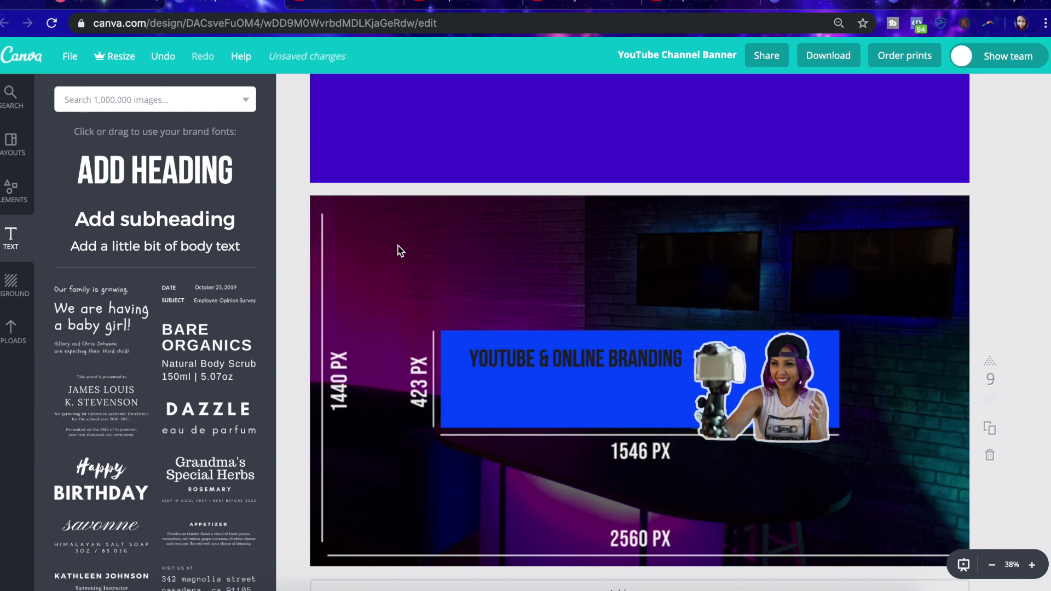
click(577, 363)
click(470, 94)
click(471, 94)
click(471, 94)
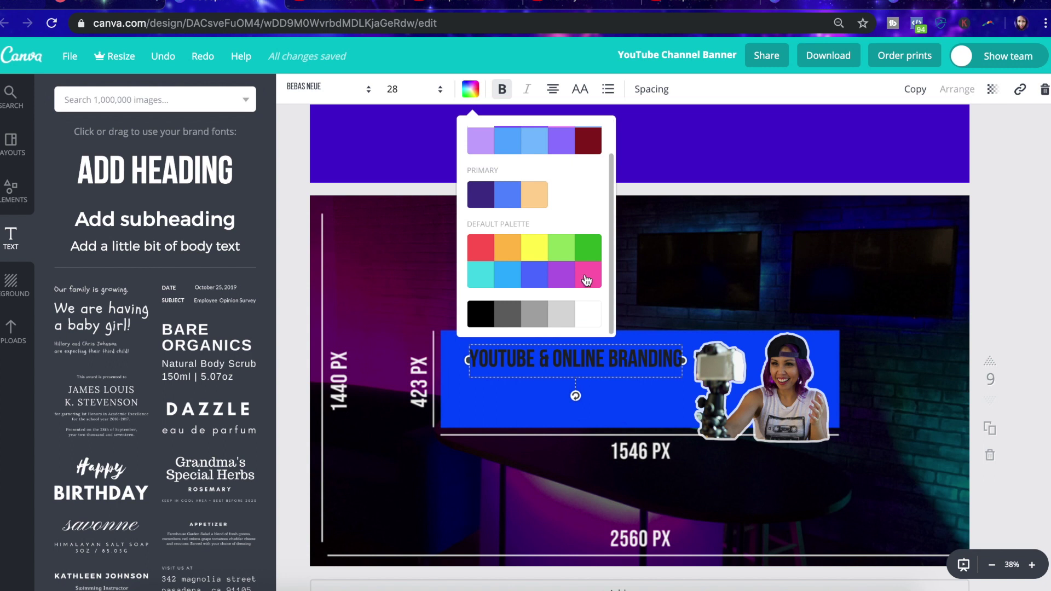
click(595, 319)
click(668, 298)
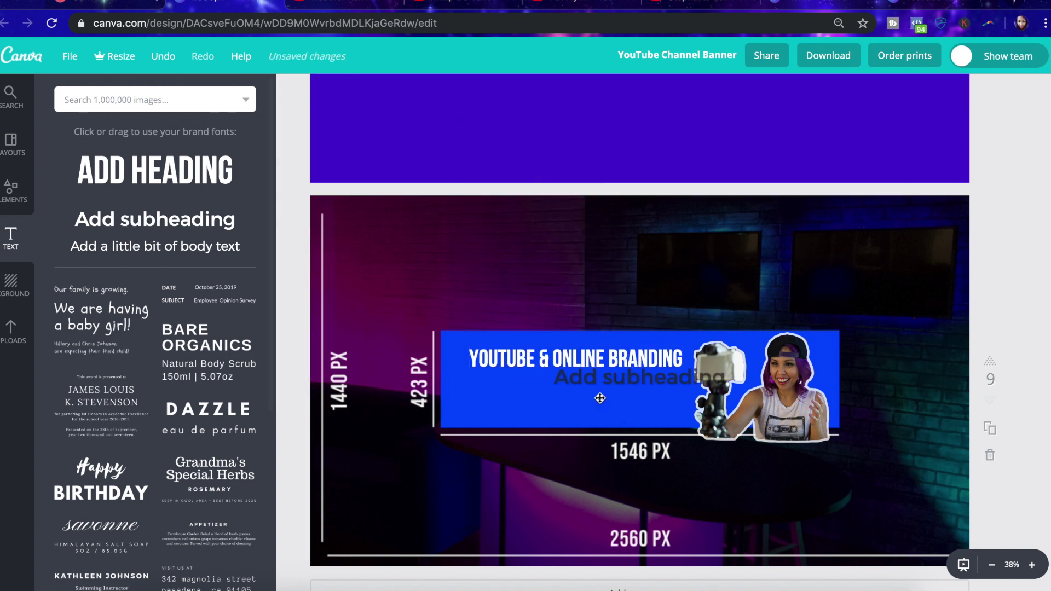
Step: Place the subheading under the heading reading 'For Entrepreneurs & Independent Creators' in uppercase
drag(591, 394, 548, 386)
double_click(547, 385)
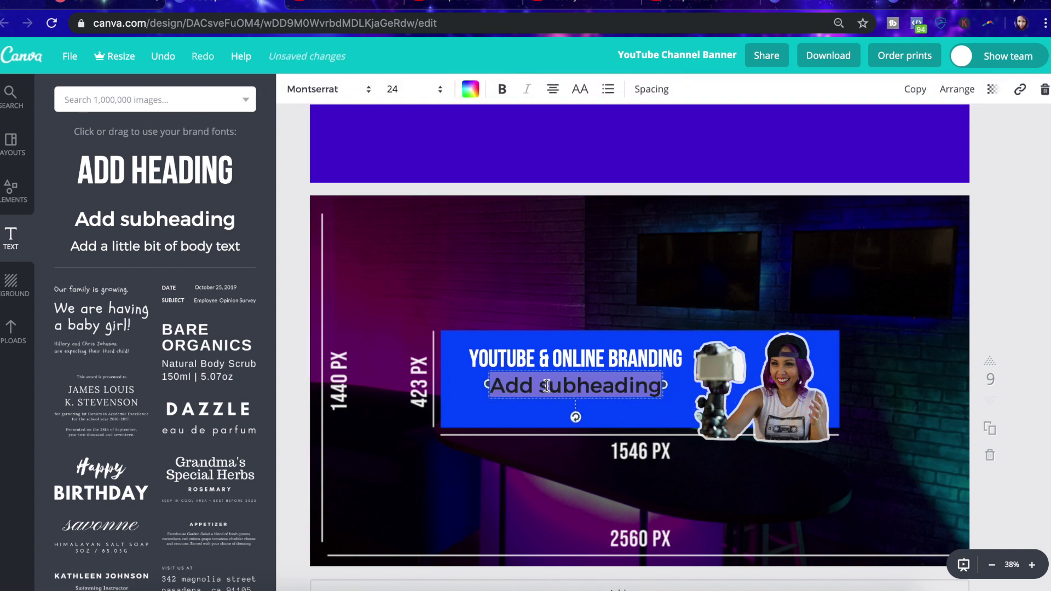
text(For)
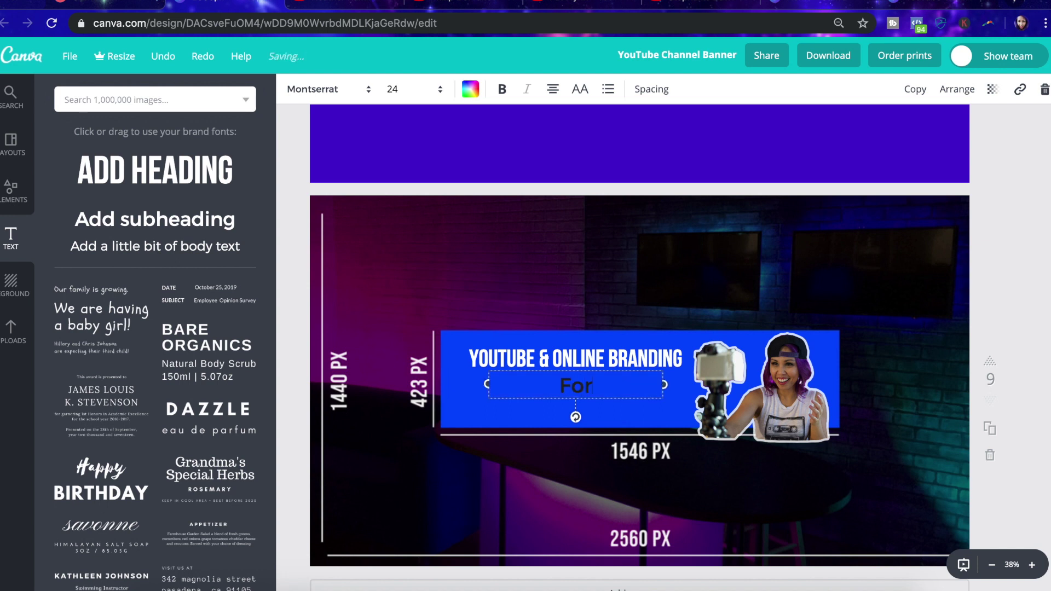
text( Entrepreneurs)
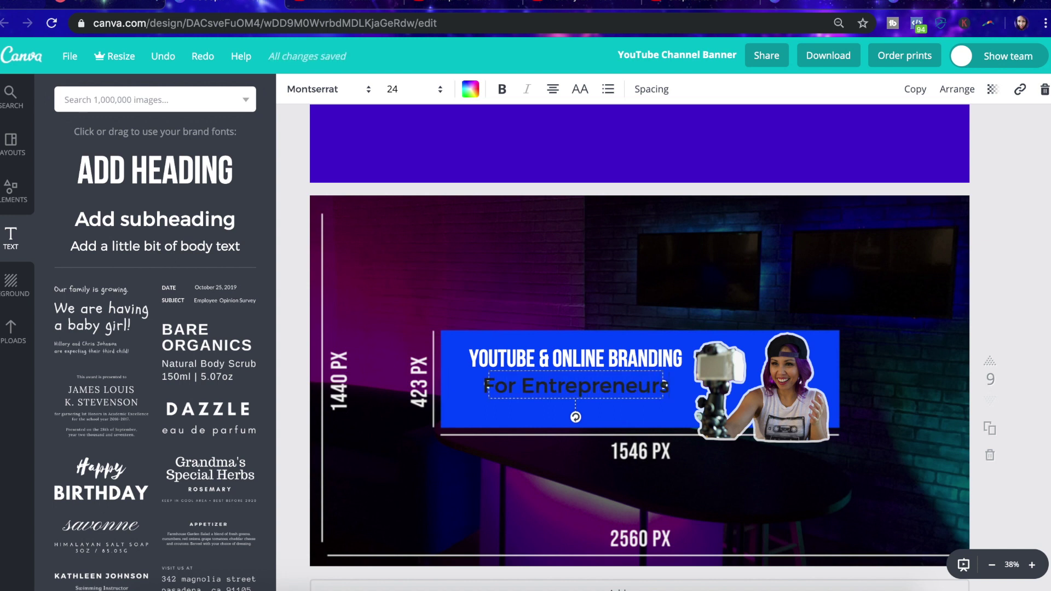
text( & Independent Creators)
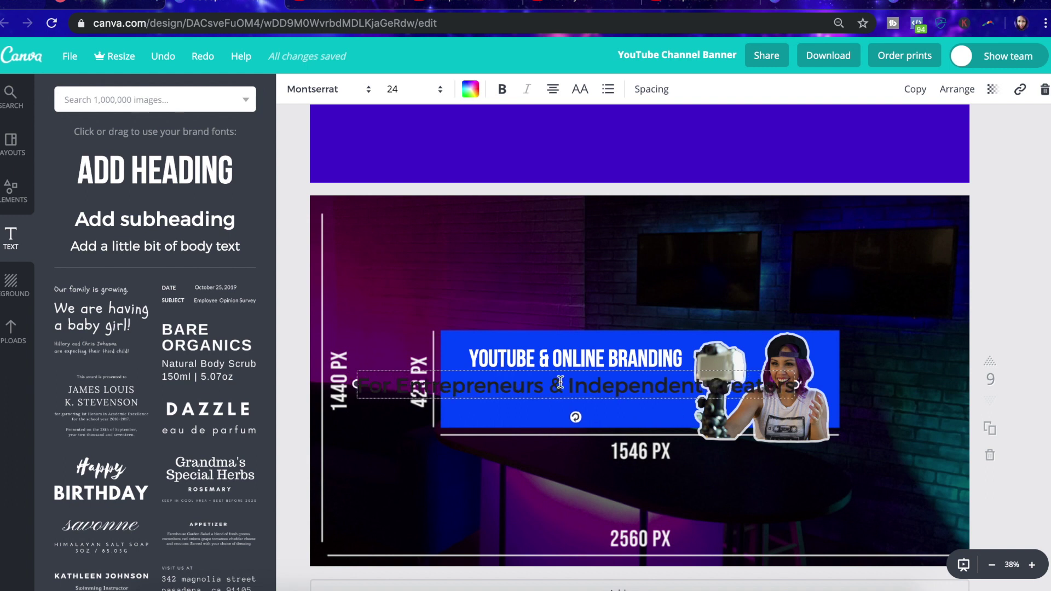
key(ctrl+a)
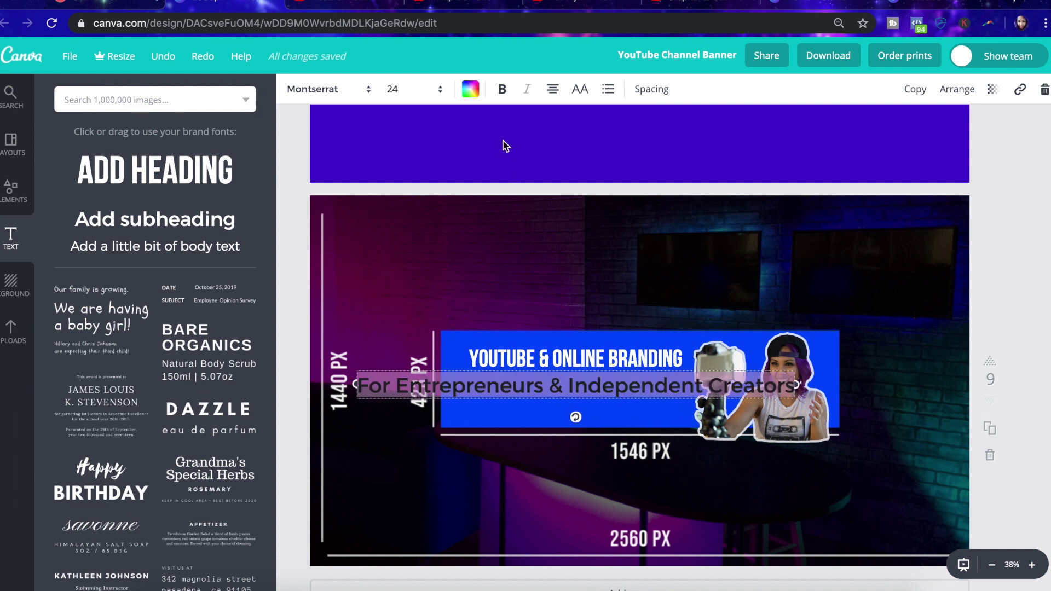
click(579, 89)
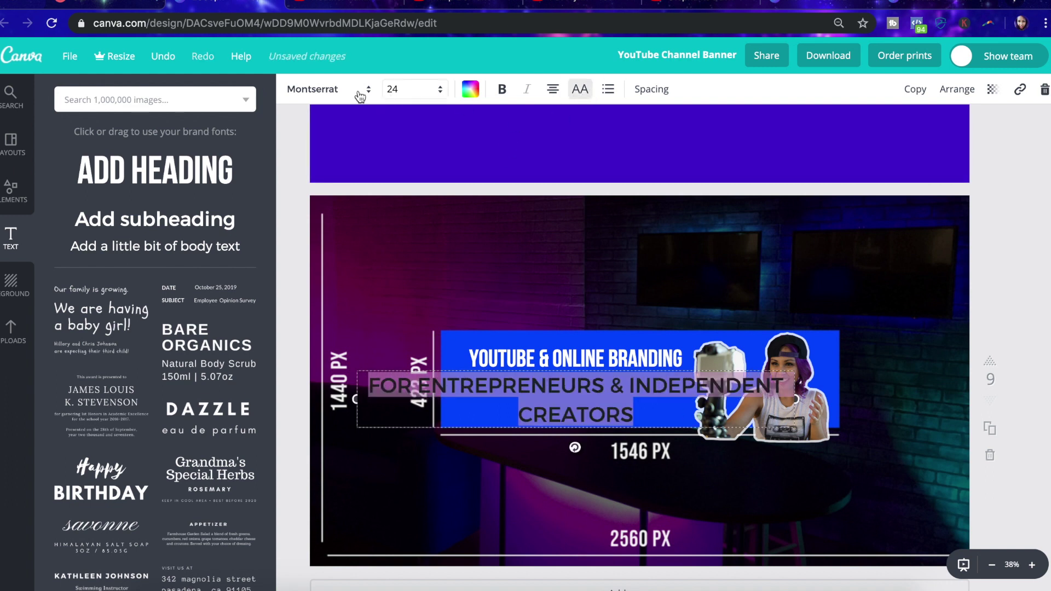
Step: Set the subheading font to Raleway at size 12
click(340, 90)
click(339, 286)
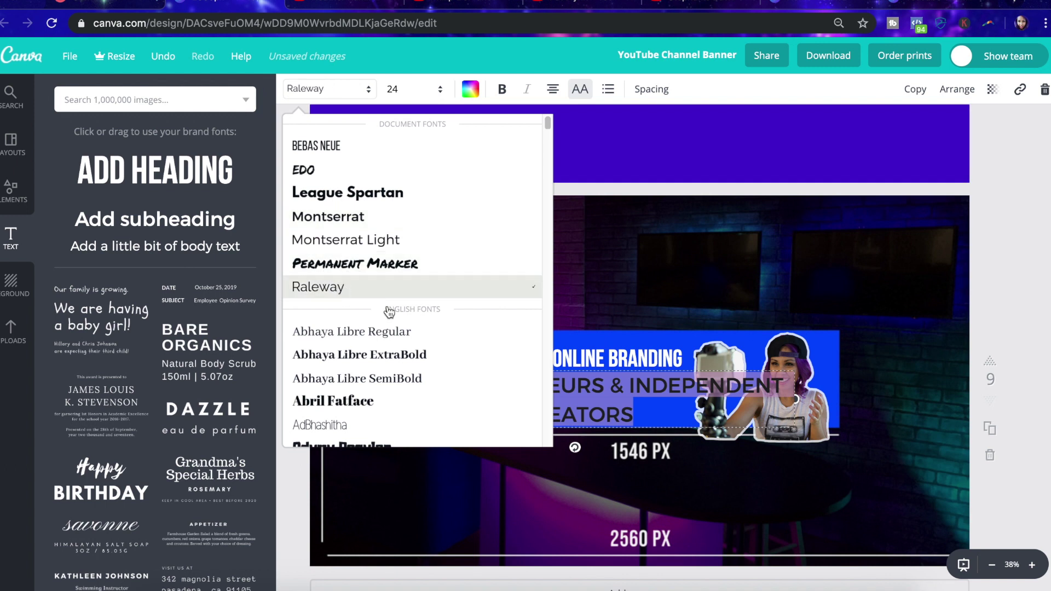
click(405, 93)
click(412, 230)
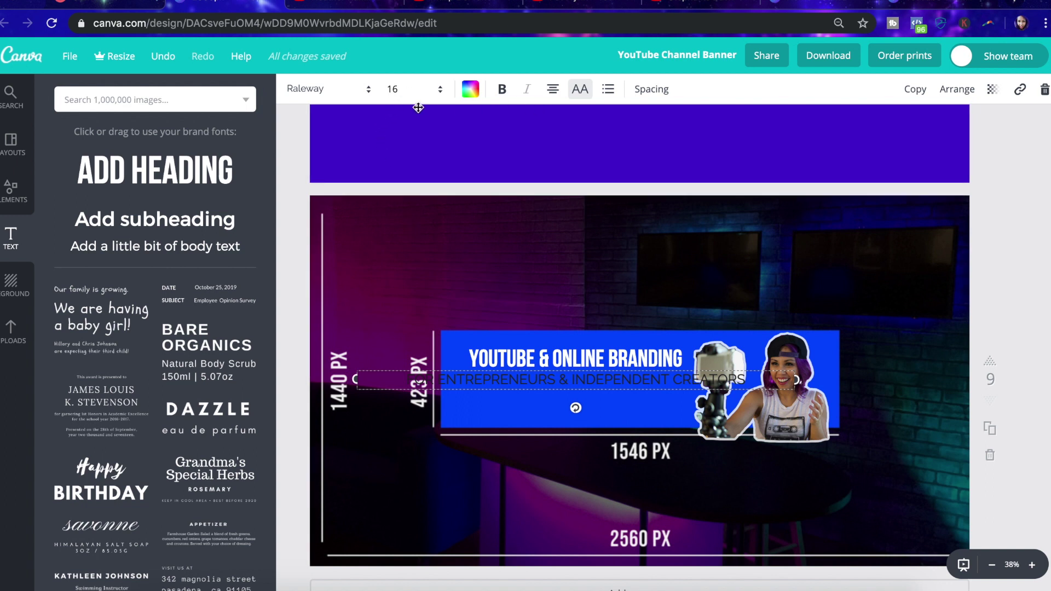
click(399, 94)
click(408, 204)
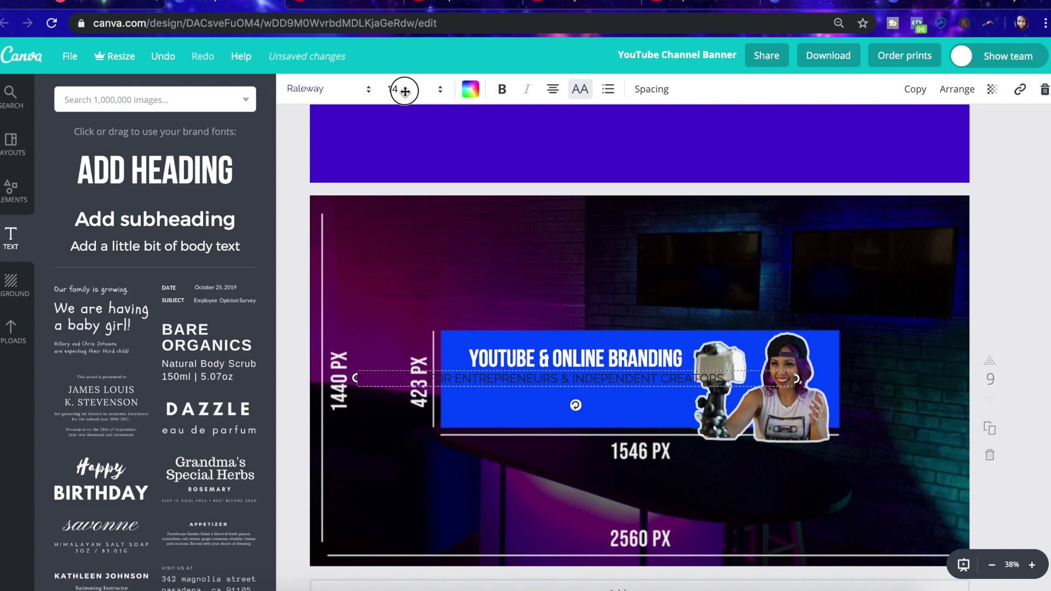
click(399, 90)
click(412, 185)
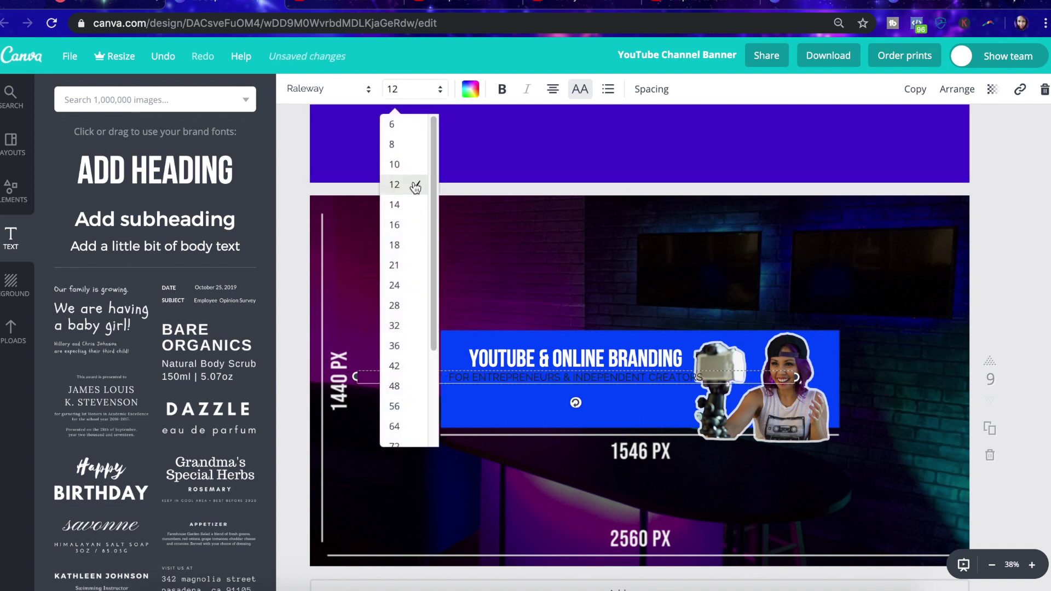
Step: Duplicate the heading below the subheading and retype it as a size-18 byline with the creator's name
key(Escape)
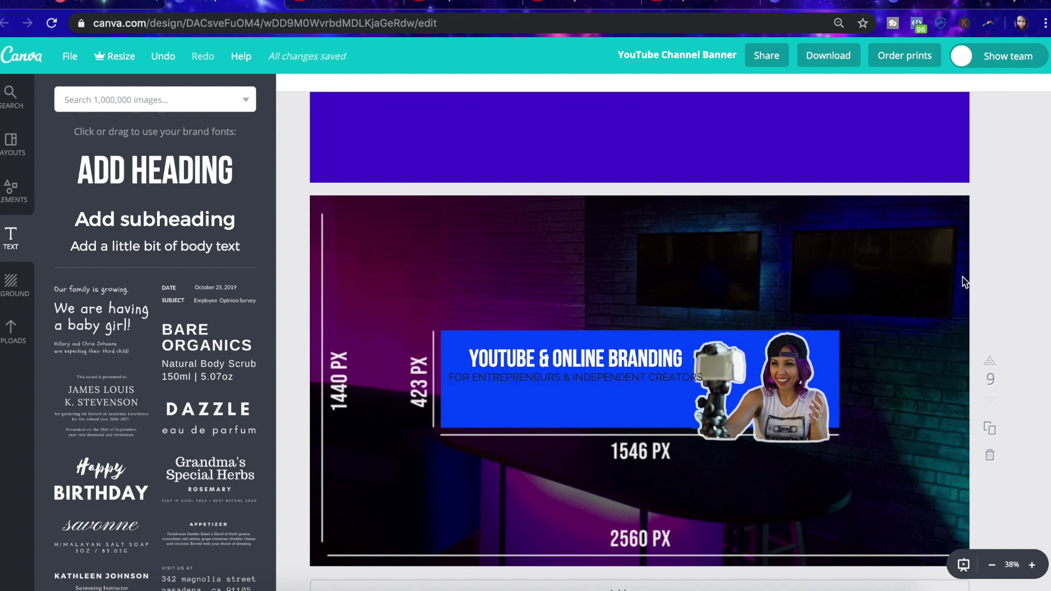
click(686, 255)
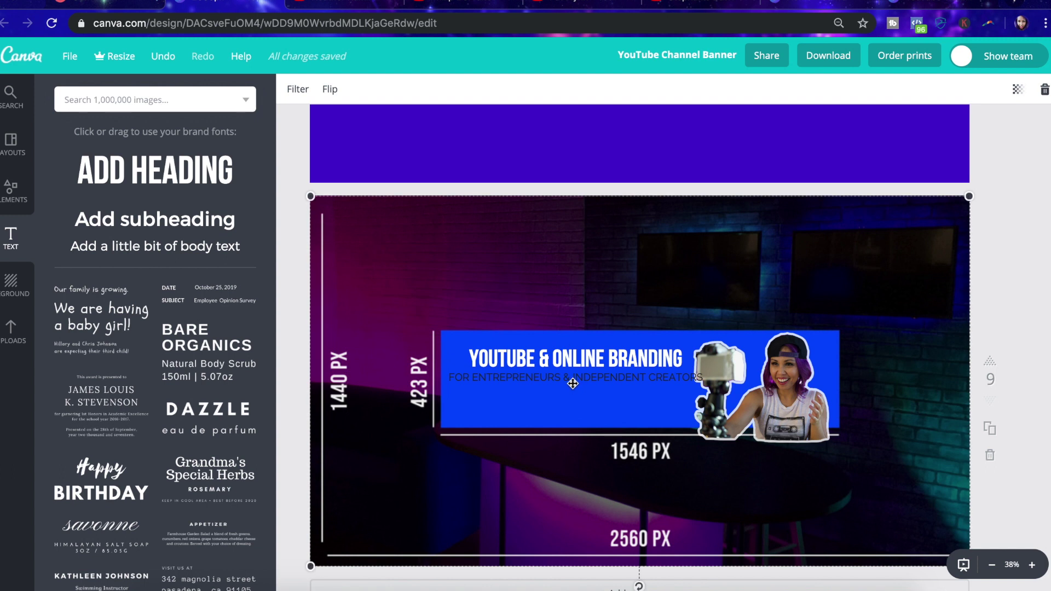
click(585, 346)
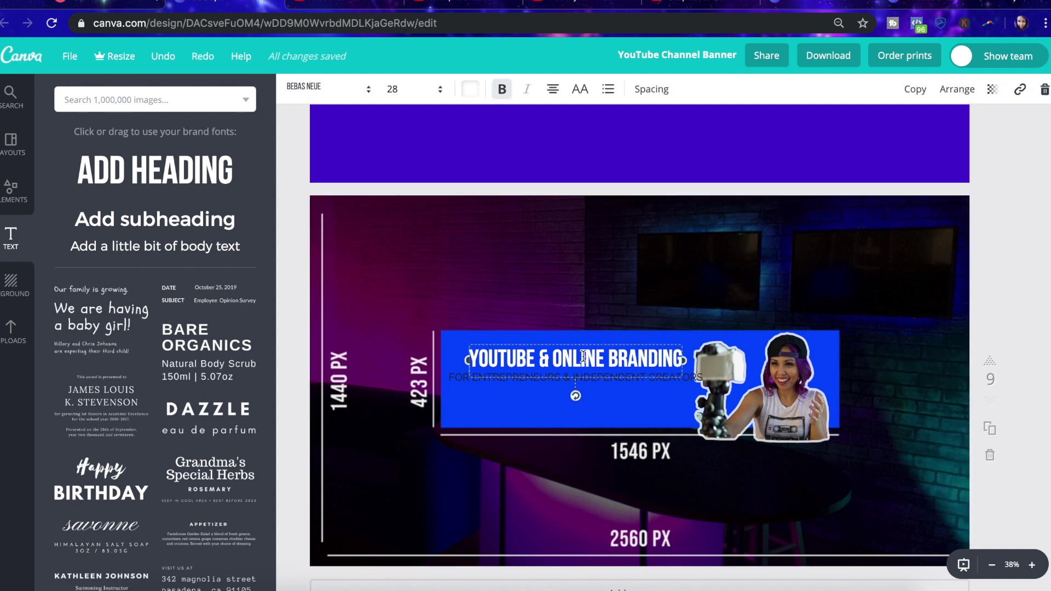
click(914, 89)
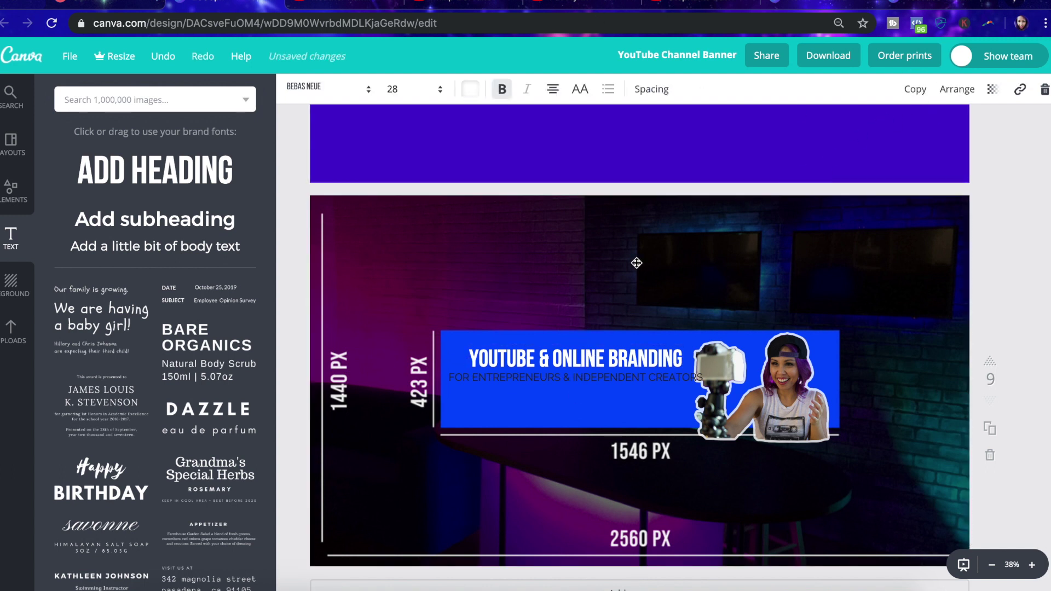
drag(577, 365, 566, 400)
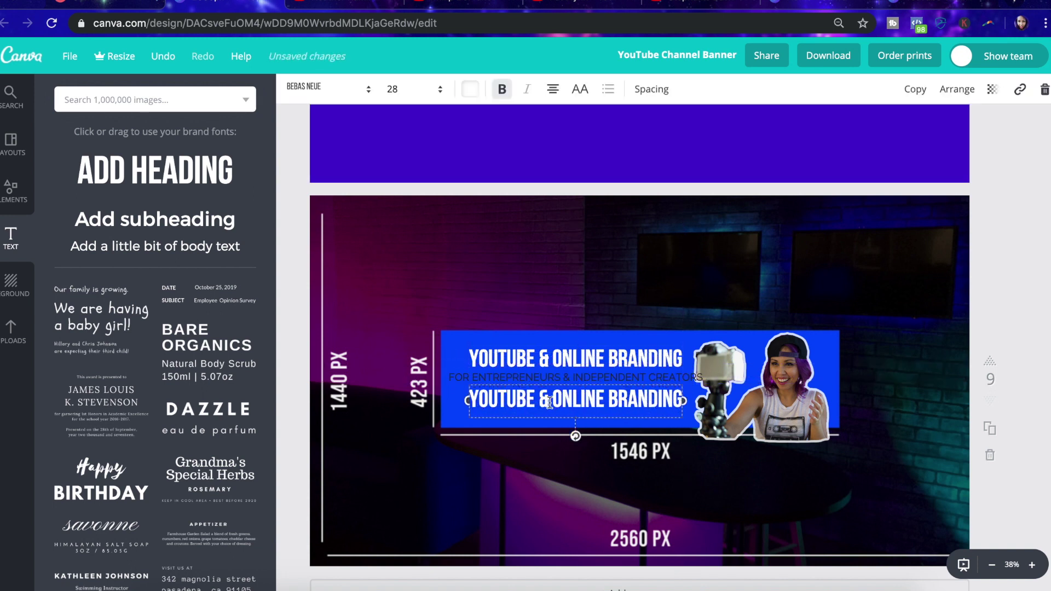
double_click(528, 402)
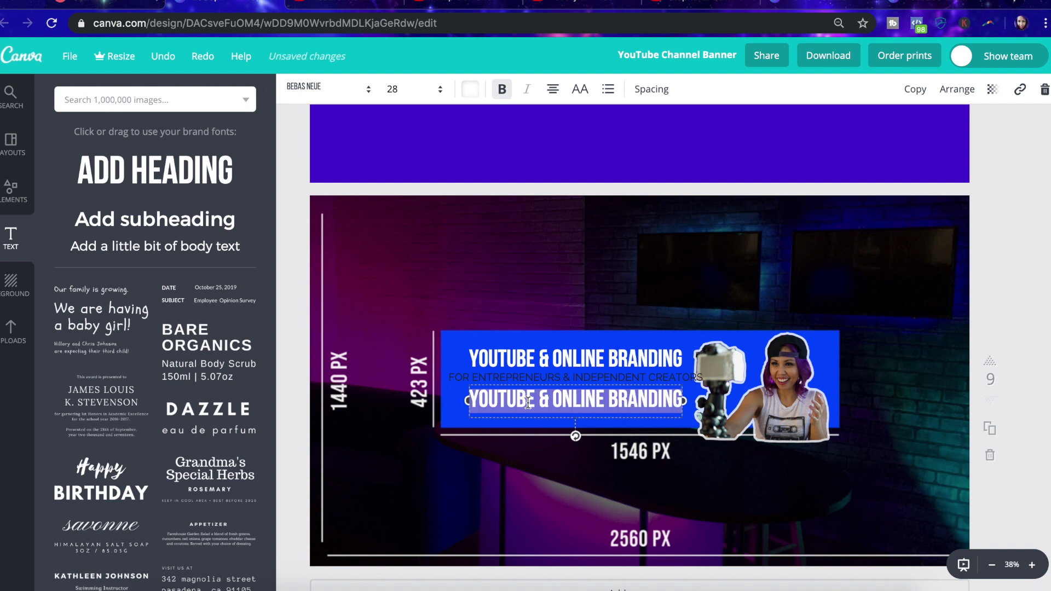
text(BY HEATHER RAMIREZ)
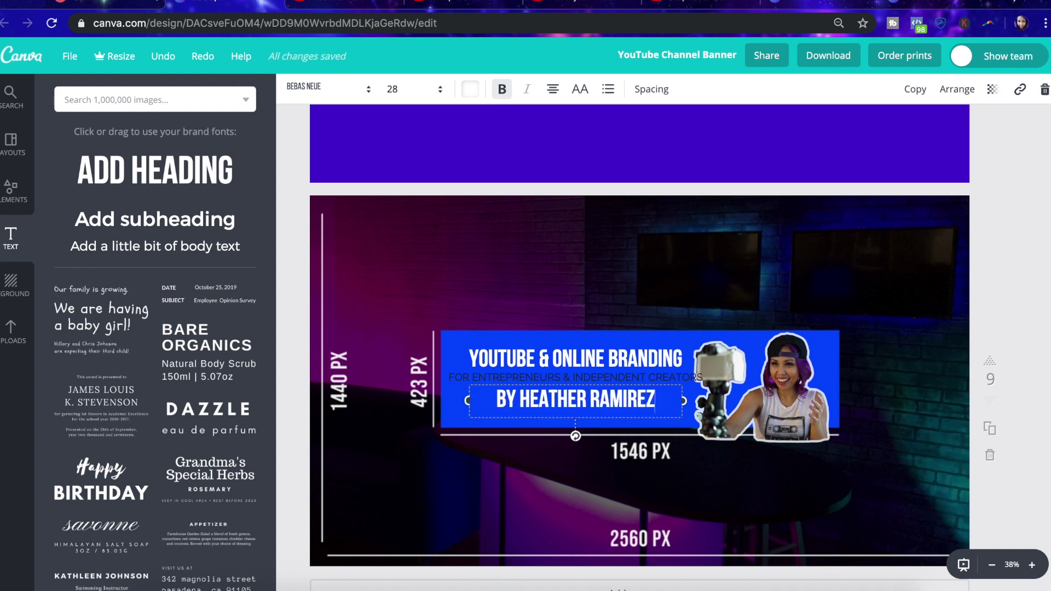
click(431, 98)
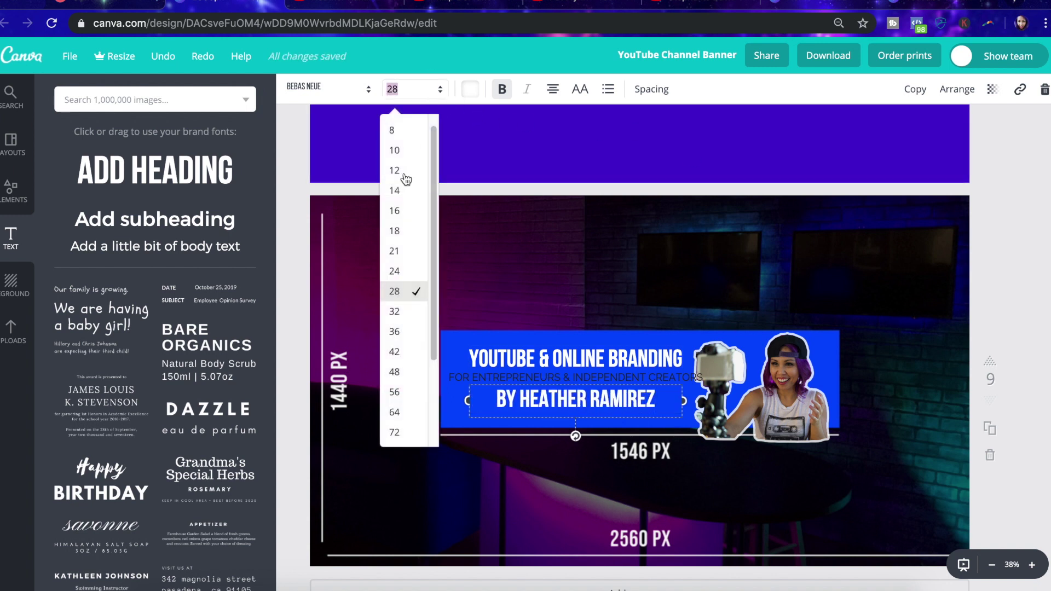
click(405, 234)
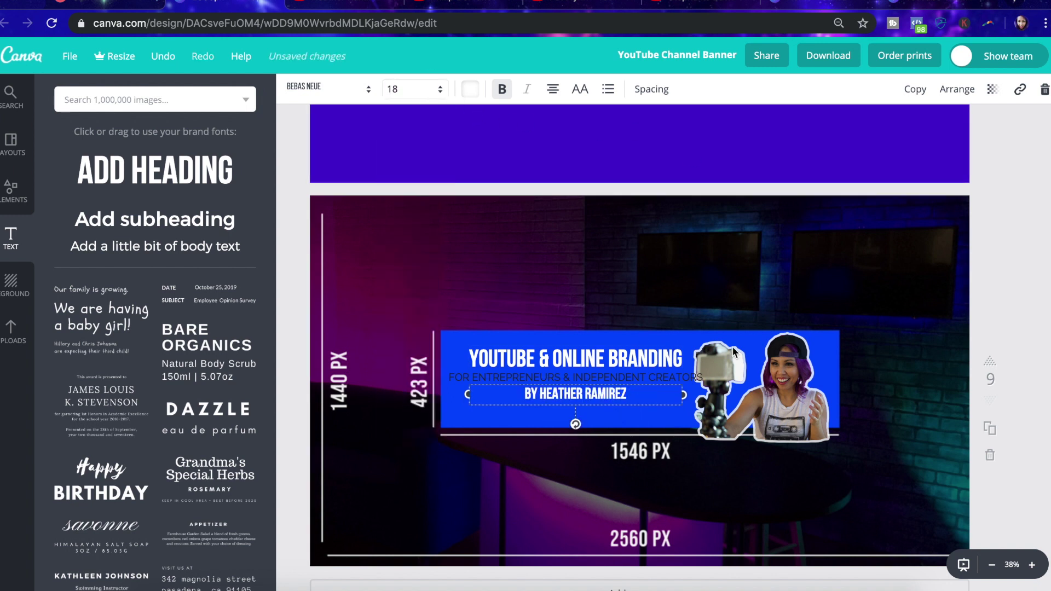
click(1021, 272)
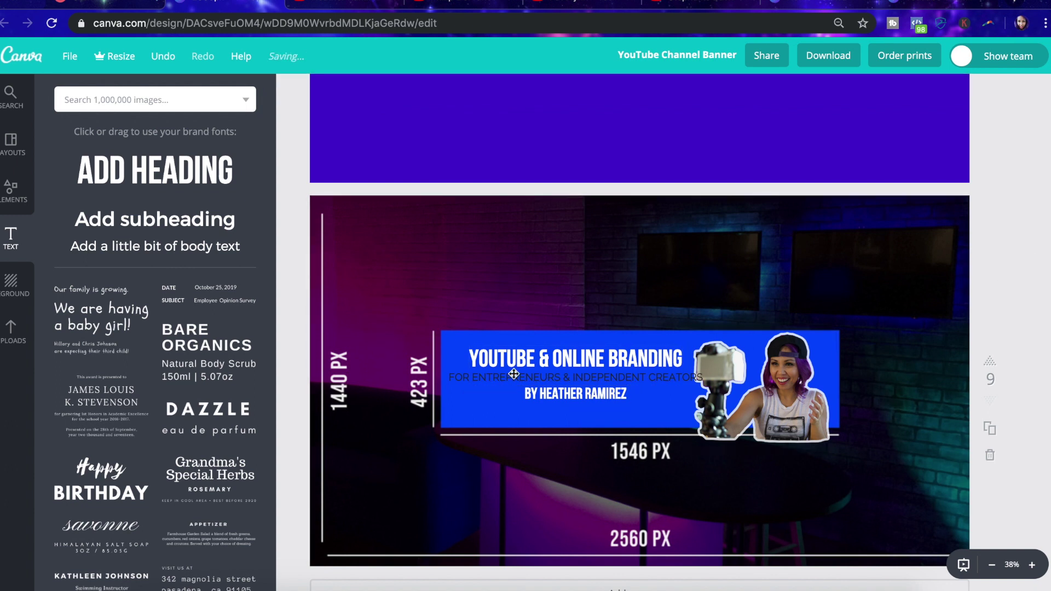
Step: Delete the dark background photo and its size-guide graphics, leaving a white page
click(754, 294)
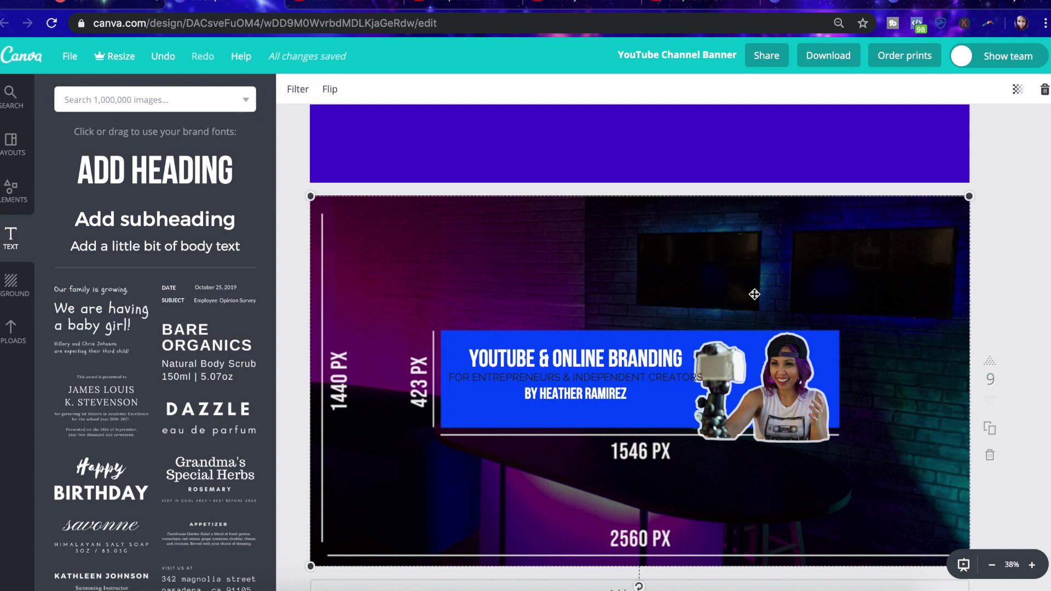
key(Delete)
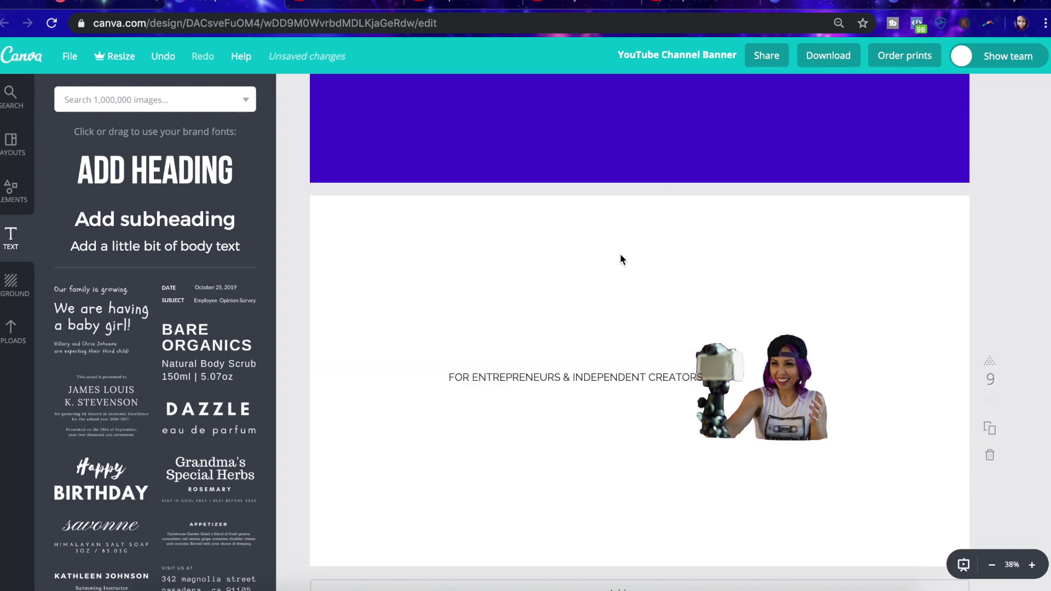
click(11, 284)
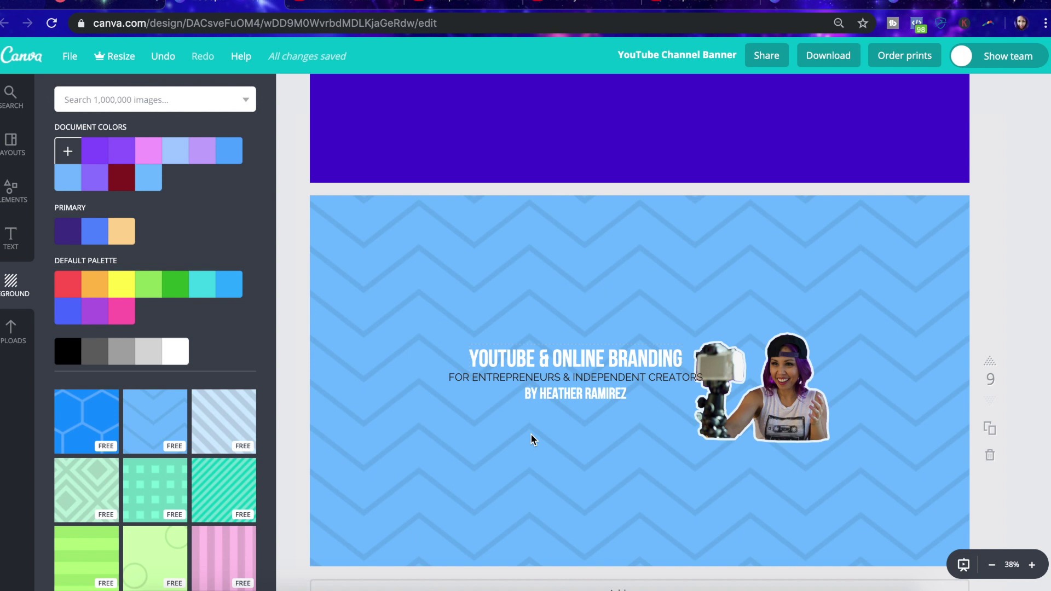
Step: Scroll up to the finished page 6 banner, then switch to the YouTube channel tab
scroll(531, 439, up, 6)
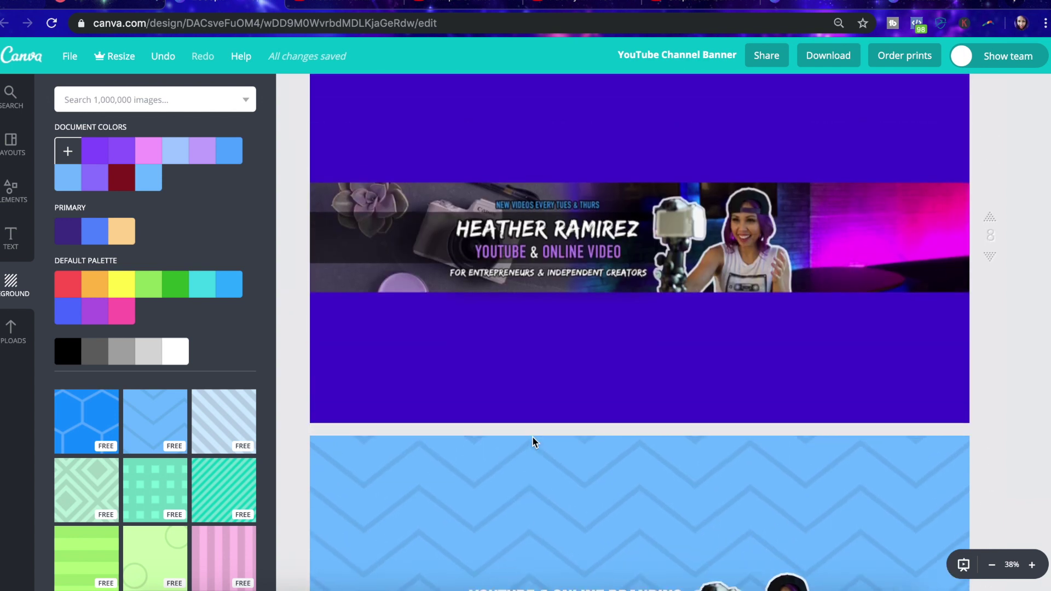
scroll(532, 437, up, 7)
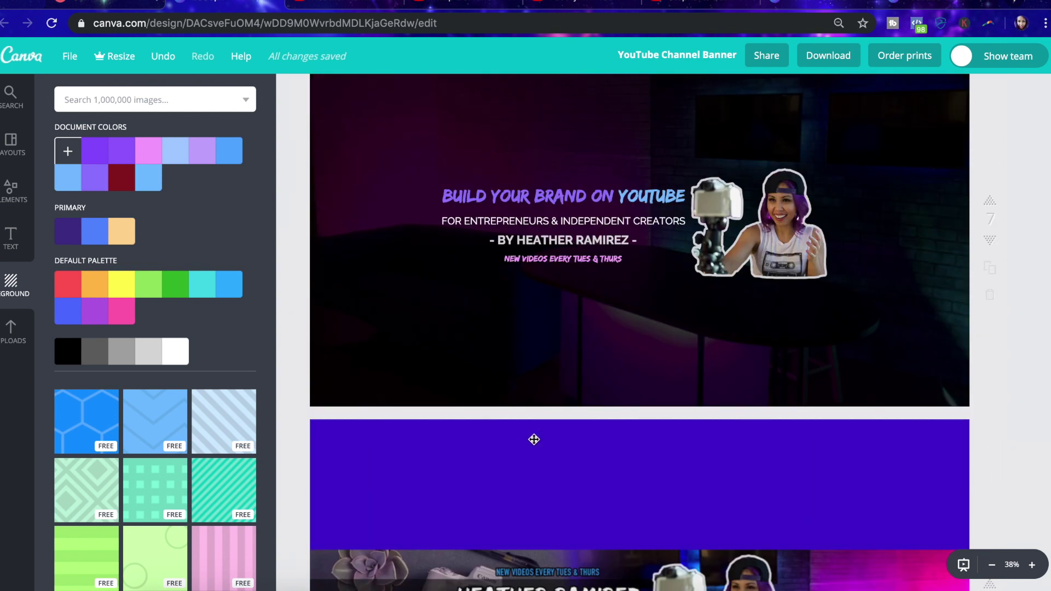
scroll(534, 439, up, 6)
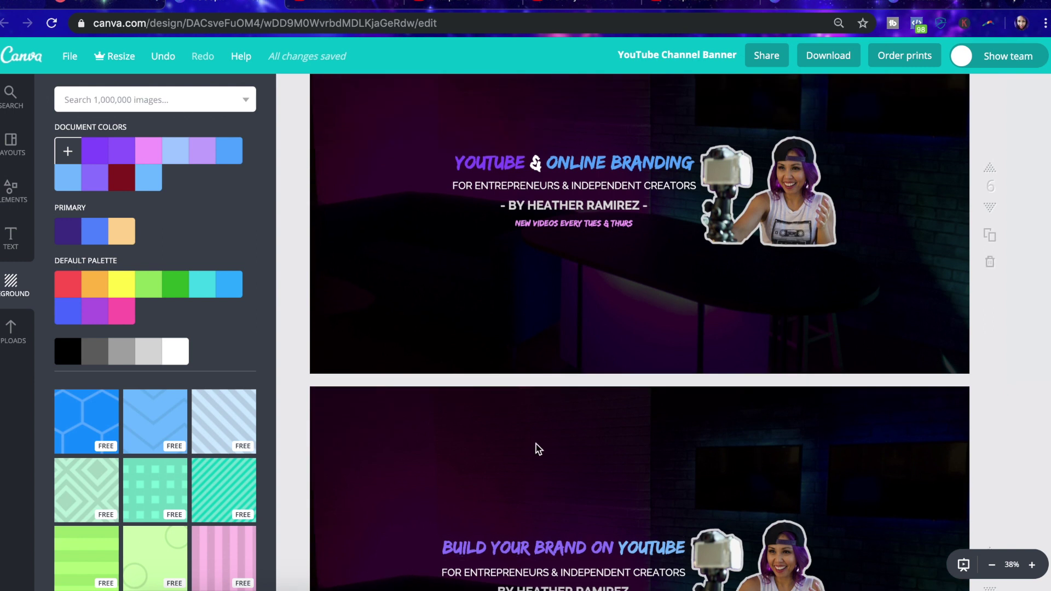
scroll(588, 484, up, 3)
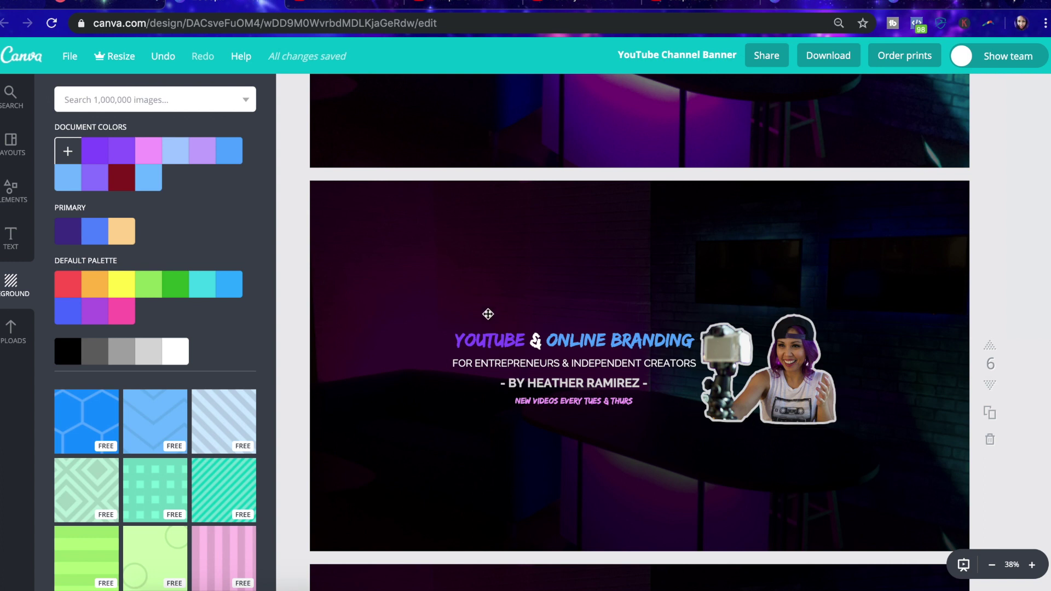
click(350, 4)
Step: Upload YouTube Channel Banner.png from the computer and apply it as the channel art
click(511, 354)
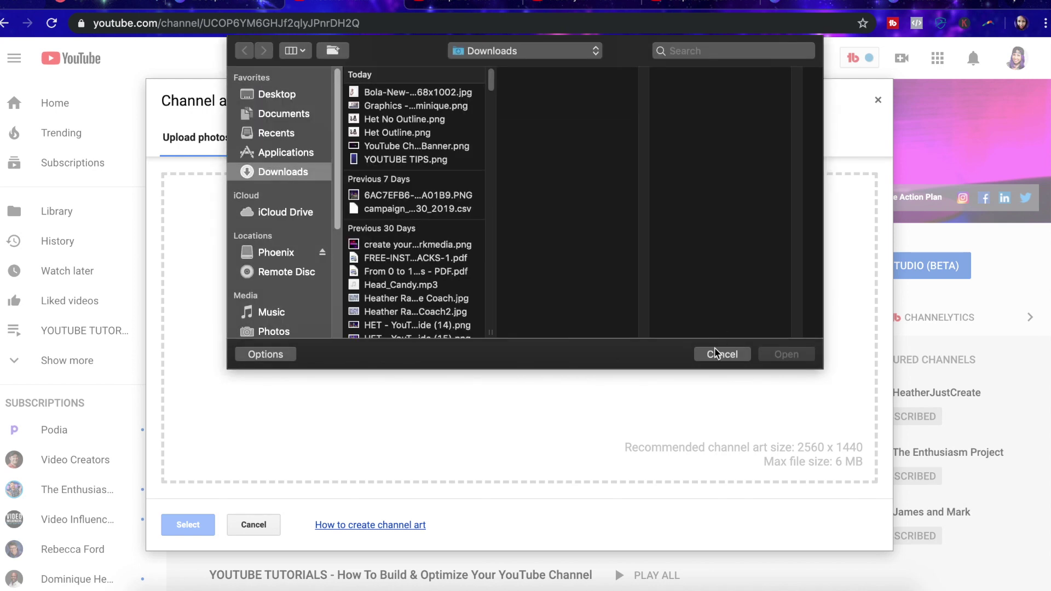
click(718, 354)
click(253, 524)
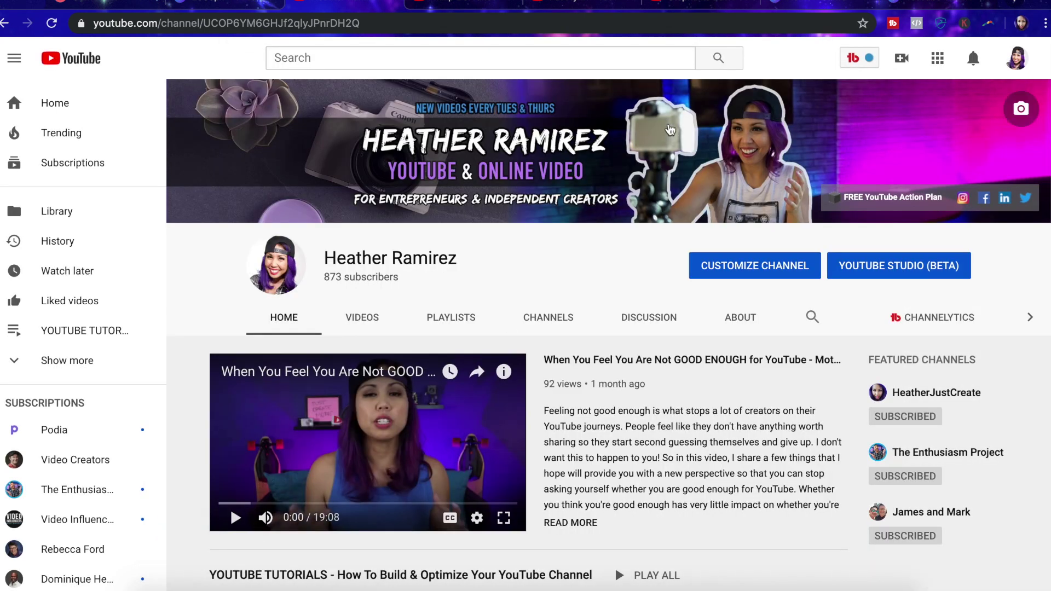
click(1021, 110)
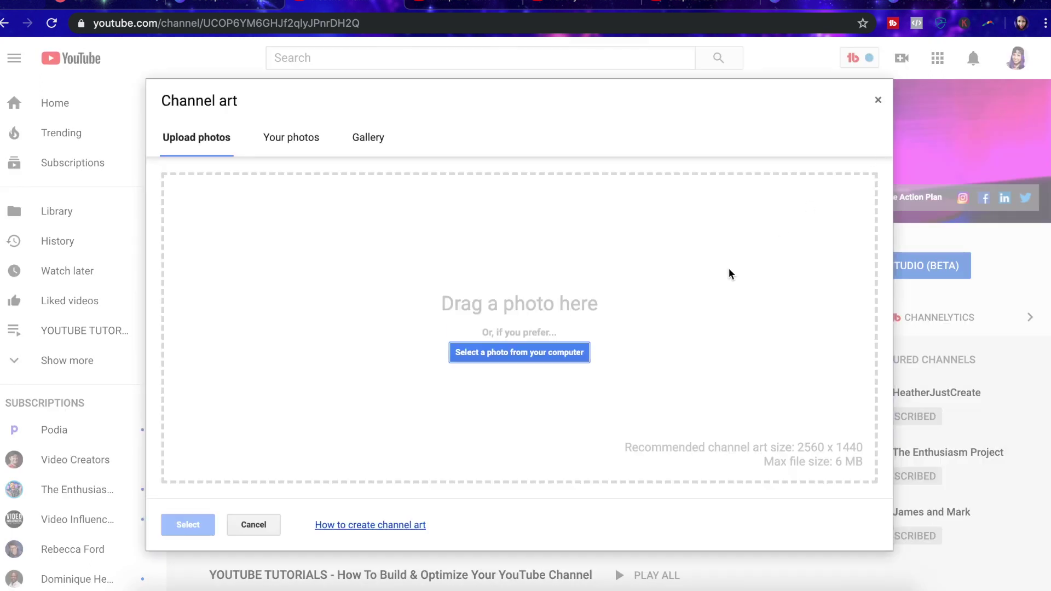
click(540, 360)
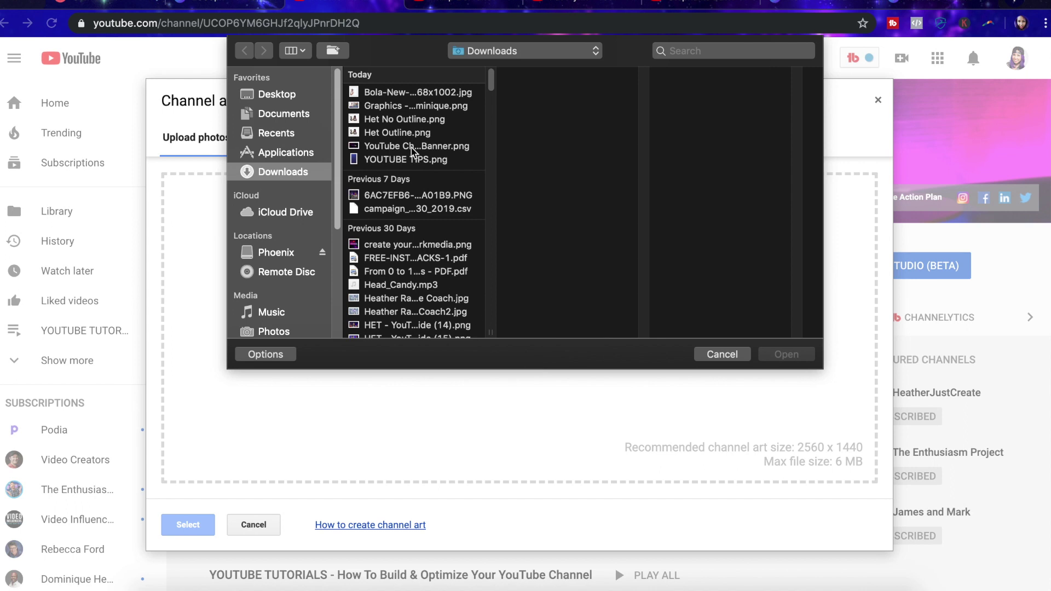
click(409, 147)
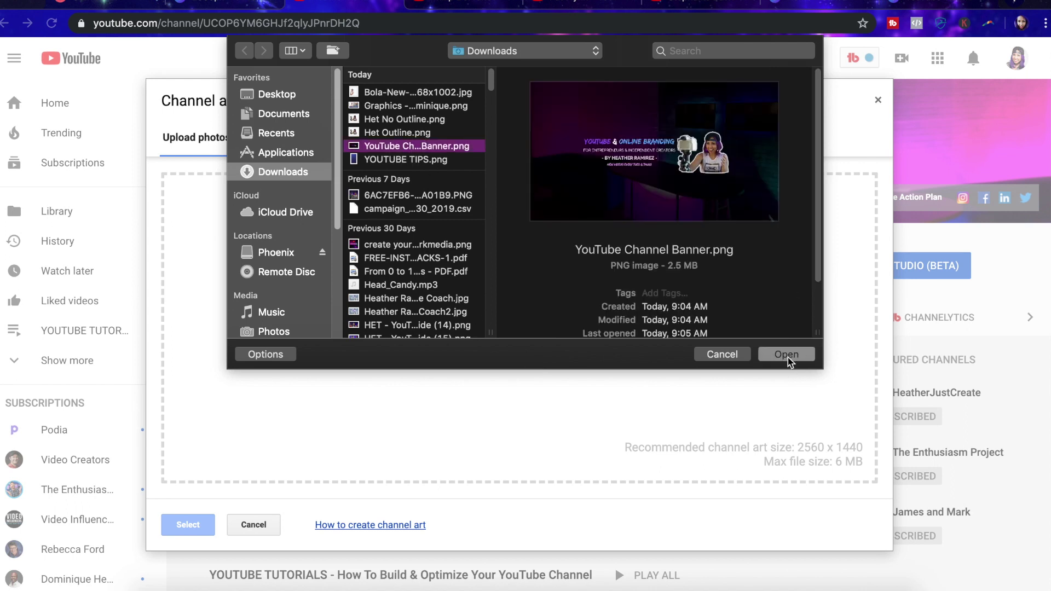
click(786, 354)
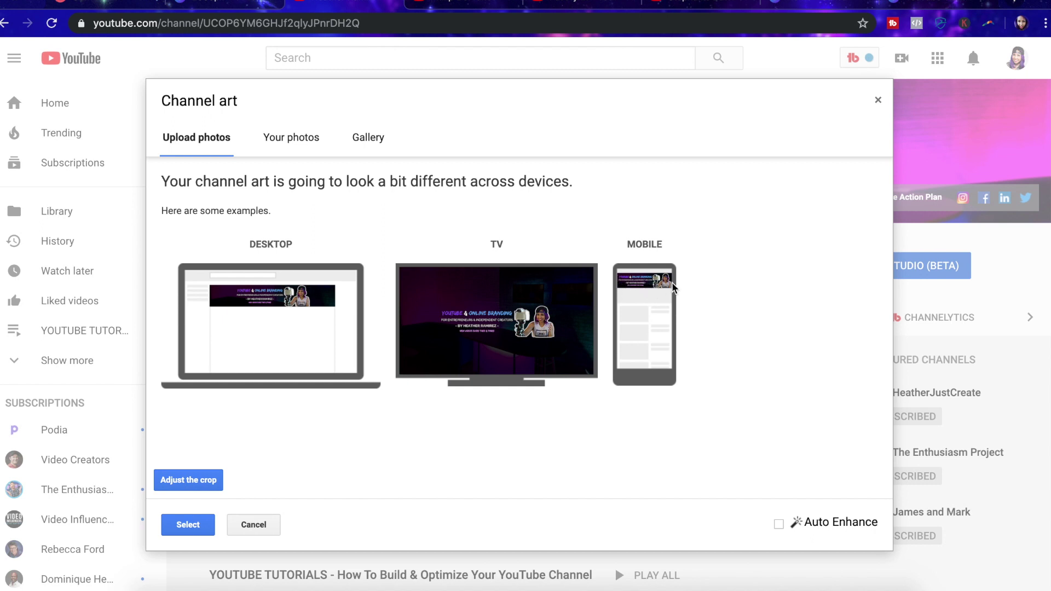
click(187, 525)
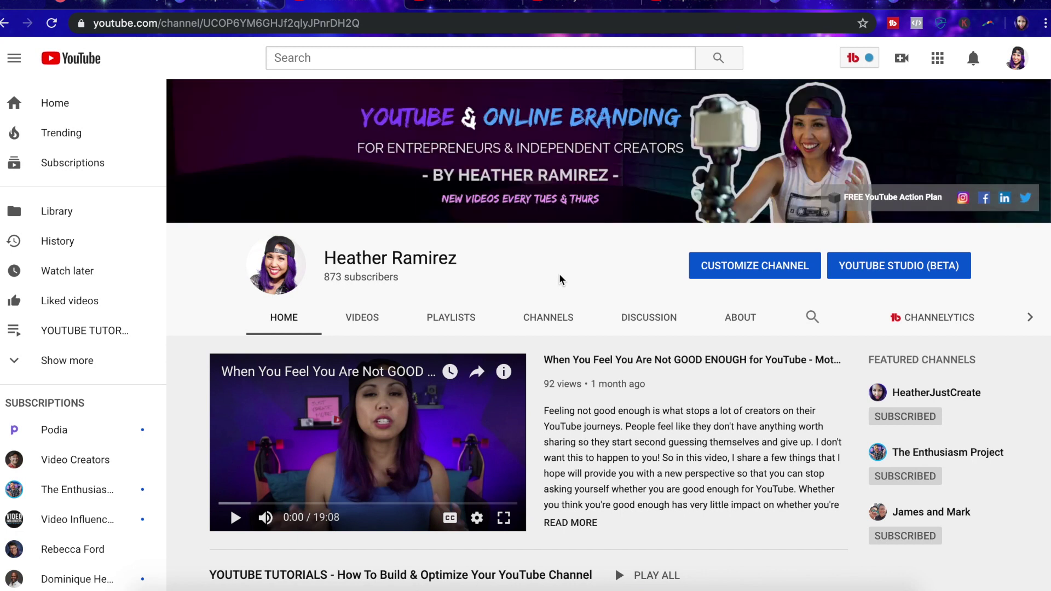
mouse_move(393, 130)
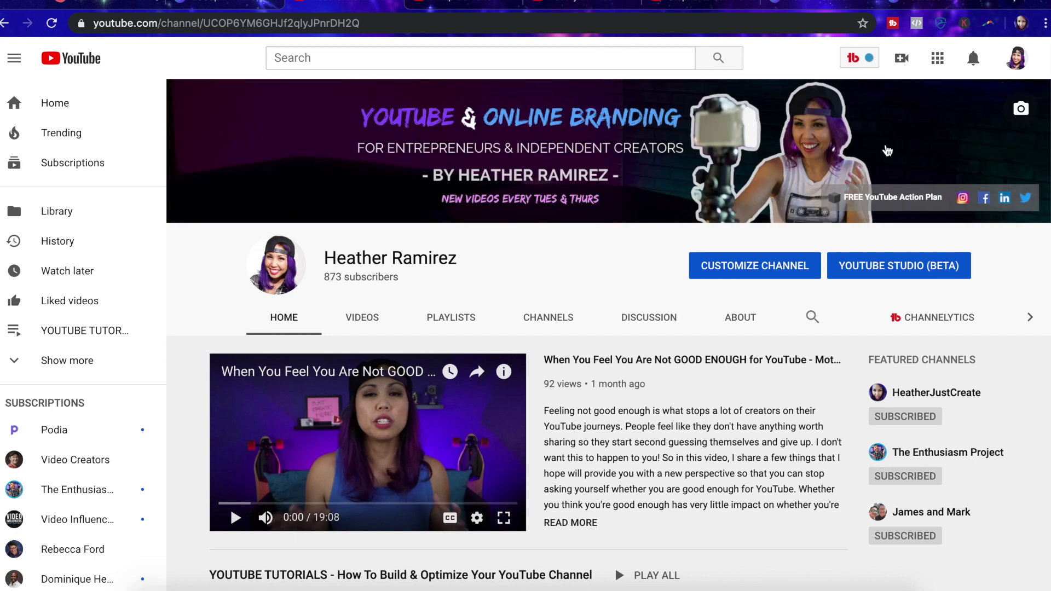